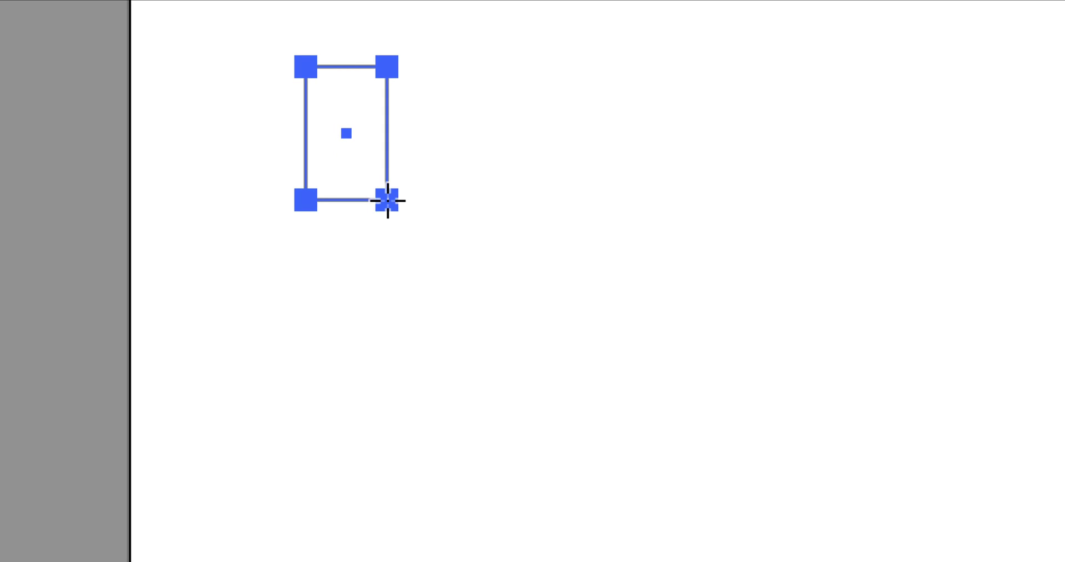
- Draw a perfect square of about 35.9 mm per side in the upper-left area of the page
key("shift")
scroll(390, 201, "up", 3)
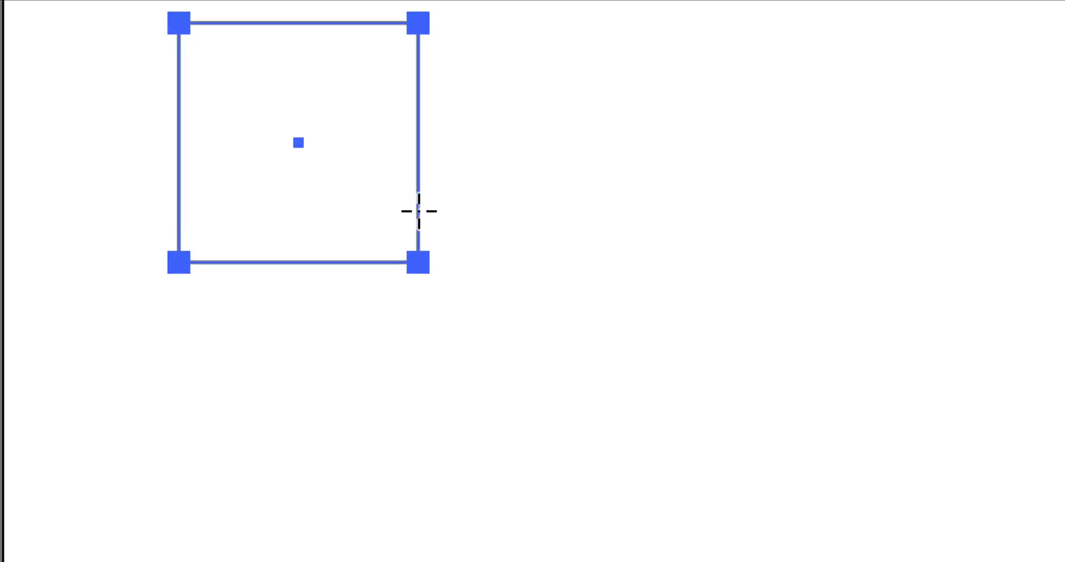
scroll(419, 208, "up", 4)
scroll(421, 186, "right", 1)
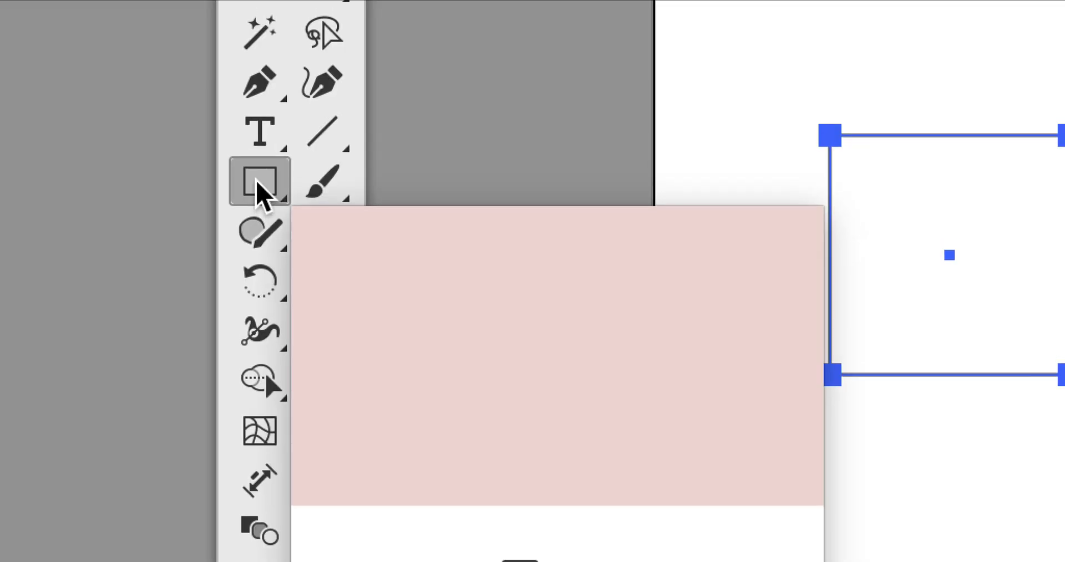
- Detach the rectangle tool group as a floating palette and move it above the square, overlapping the page's left edge
left_click(257, 183)
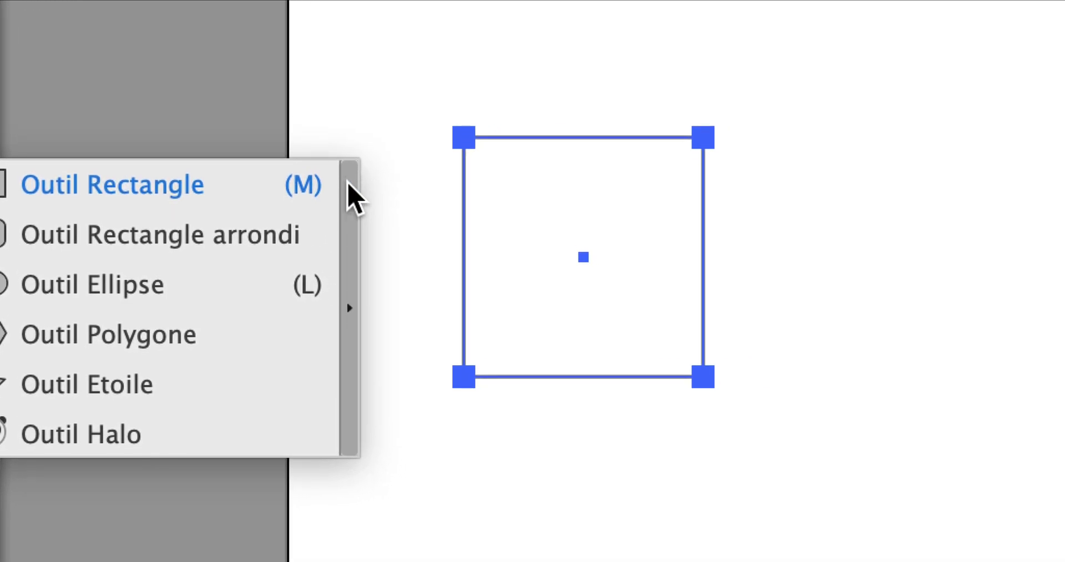
left_click(349, 191)
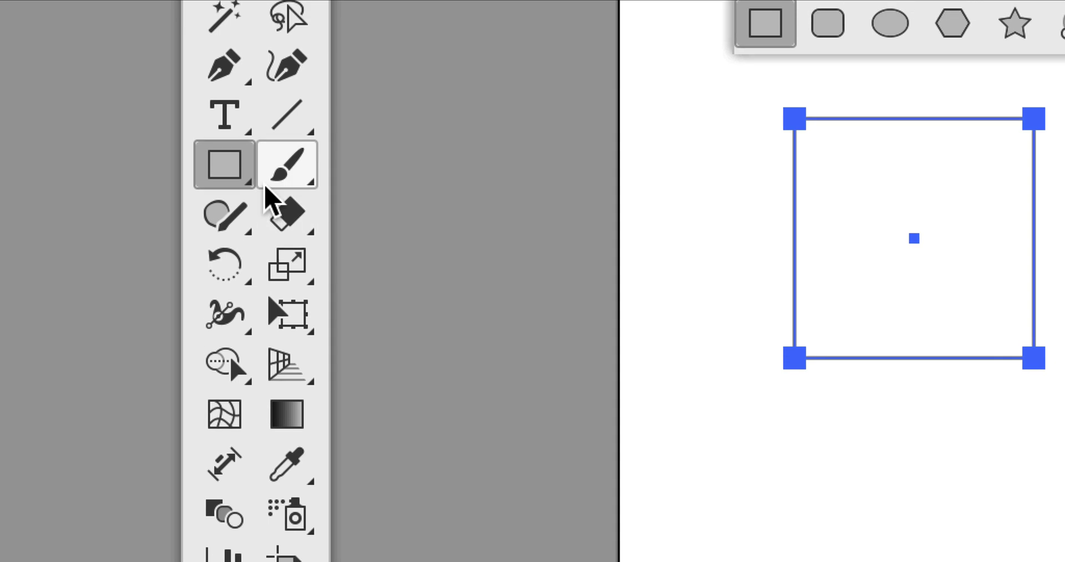
mouse_move(250, 230)
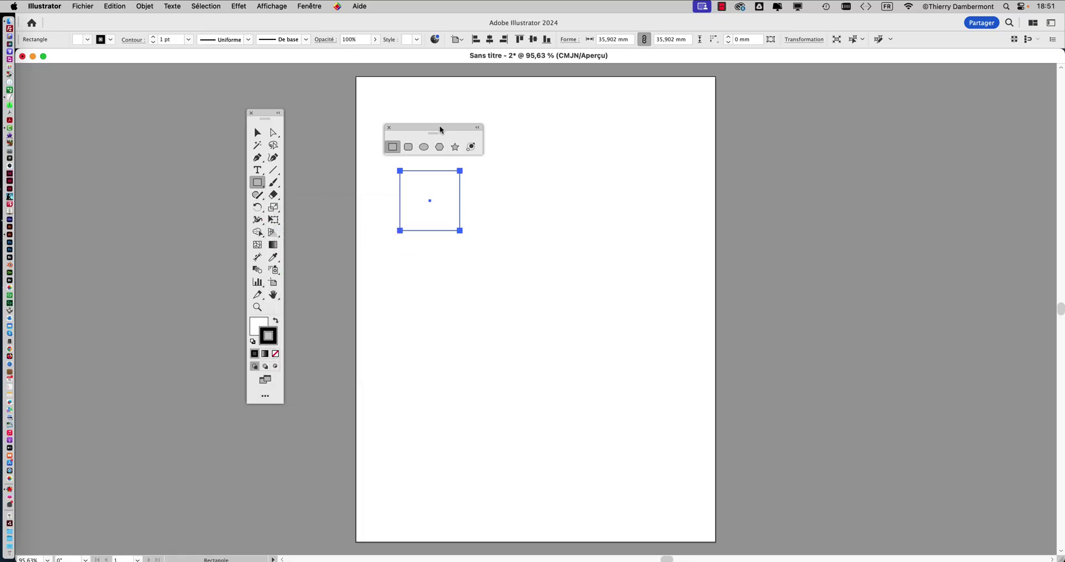
left_click_drag(439, 126, 379, 101)
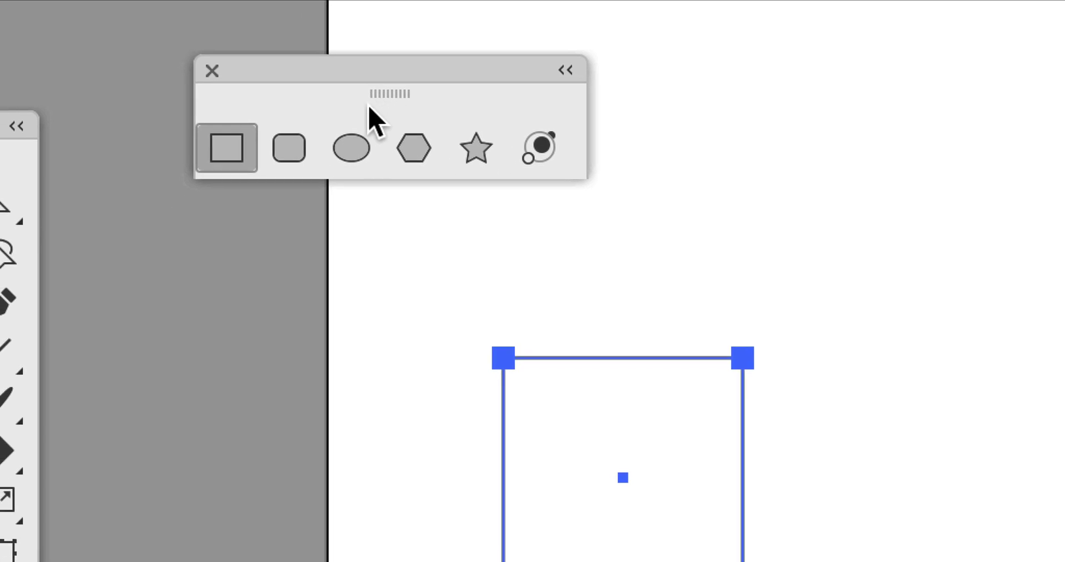
- Draw a perfect circle about 39 mm in diameter beside the square with the Ellipse tool
left_click(325, 185)
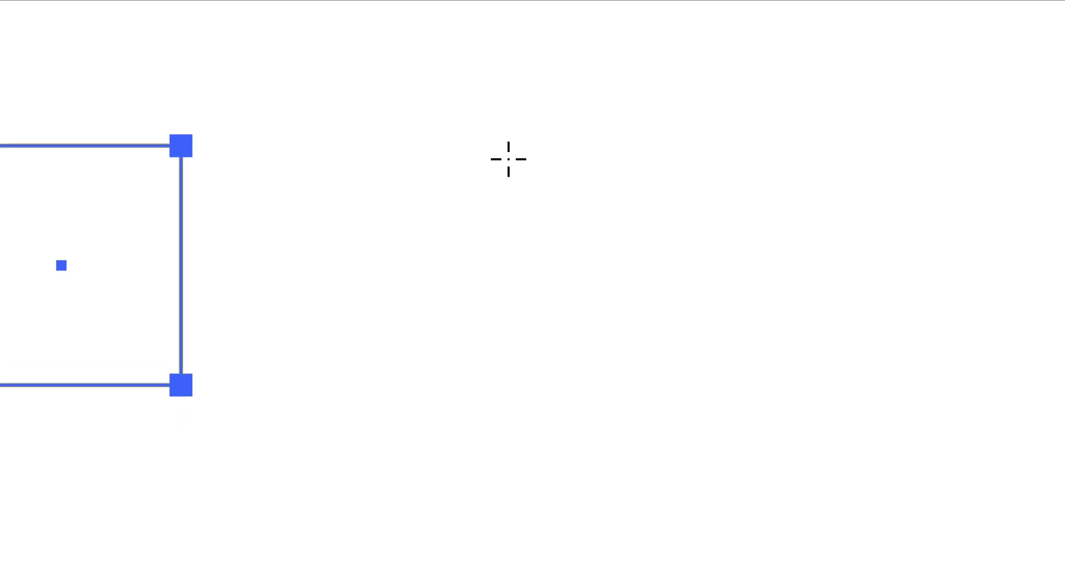
left_click_drag(508, 166, 542, 253)
left_click_drag(525, 192, 560, 203)
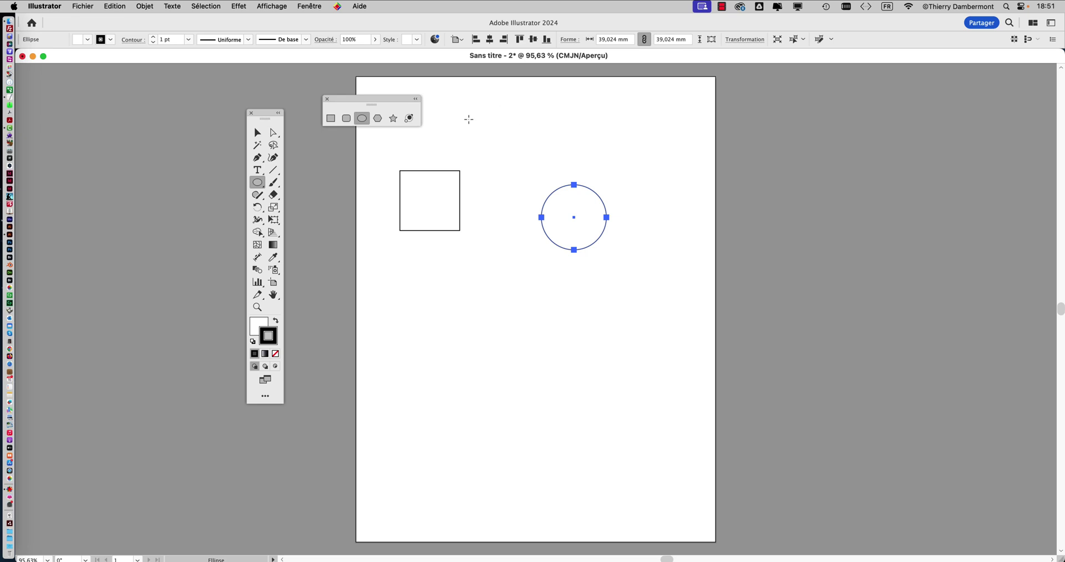
- Save the document under the name intro-illustrator-01.ai in the CGR1 folder, in Adobe Illustrator (ai) format
left_click(72, 6)
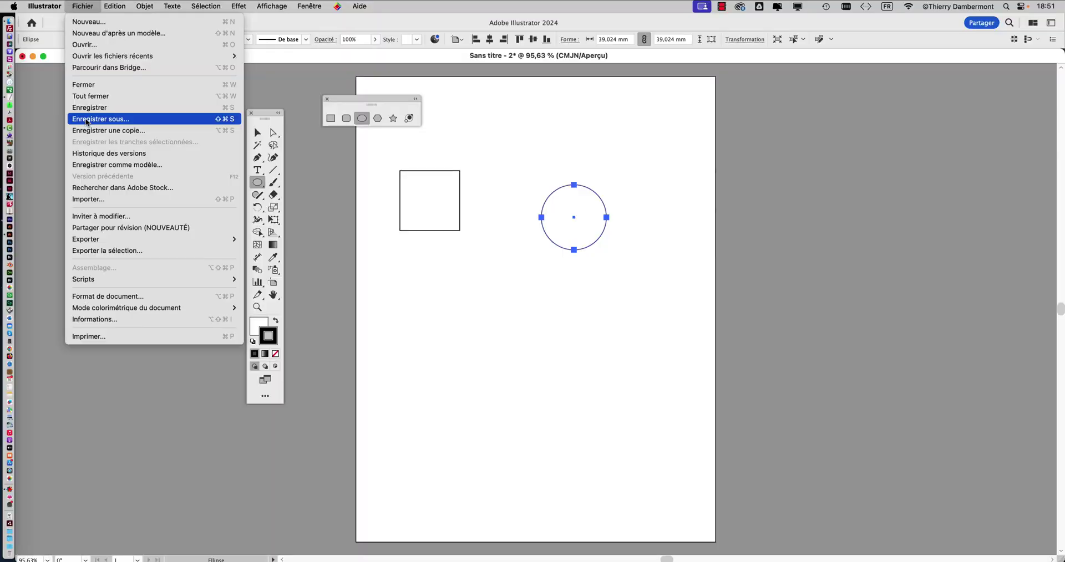
left_click(87, 120)
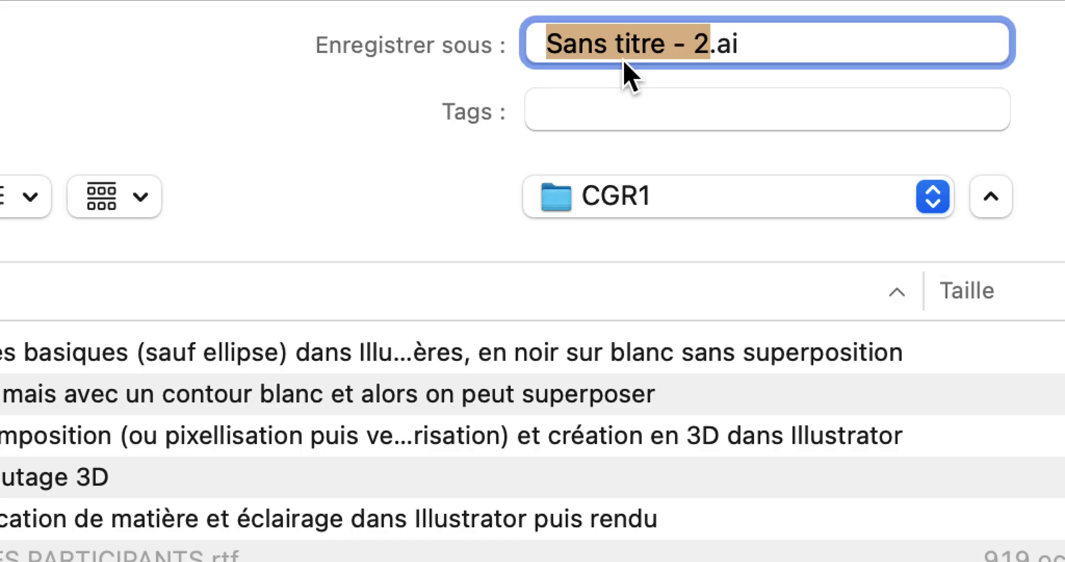
type("intro")
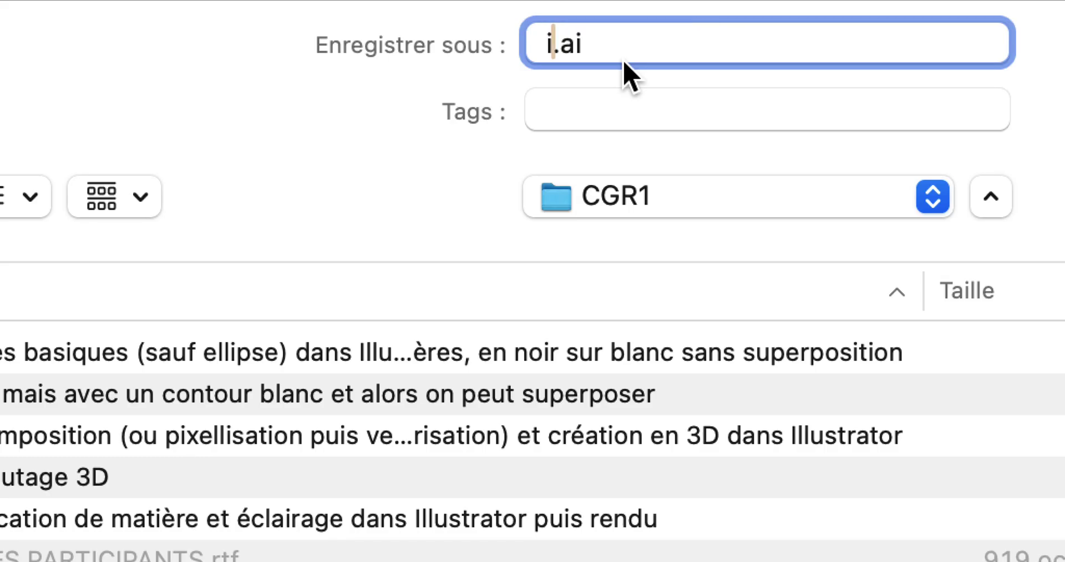
type("-01")
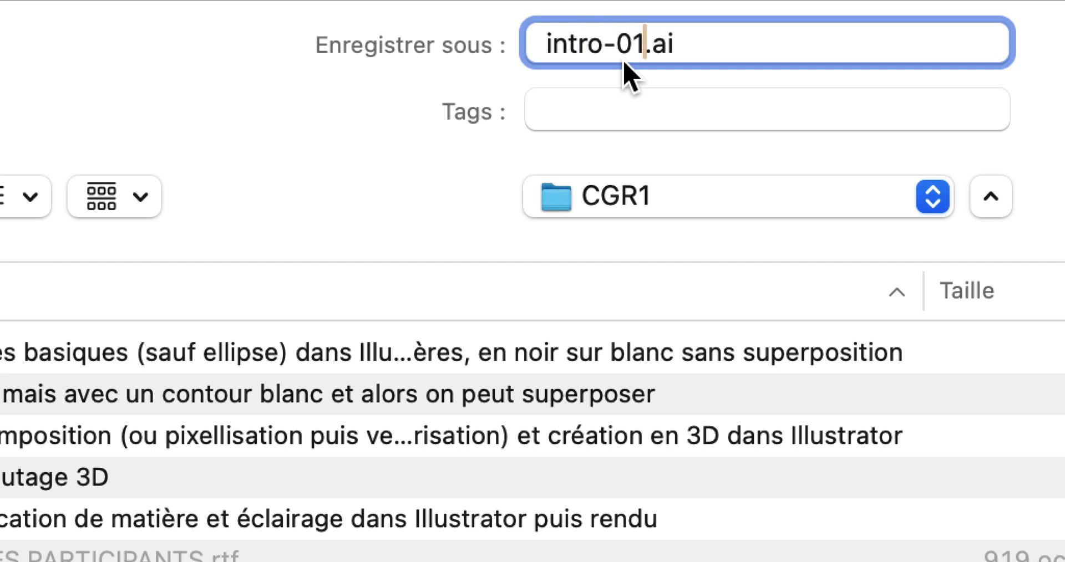
left_click(624, 58)
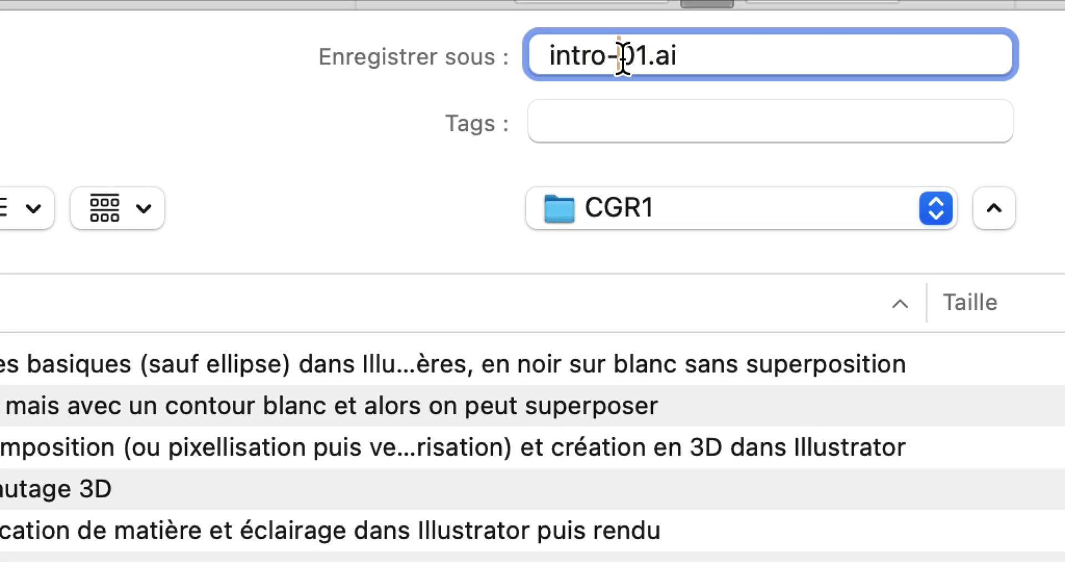
type("Illustra")
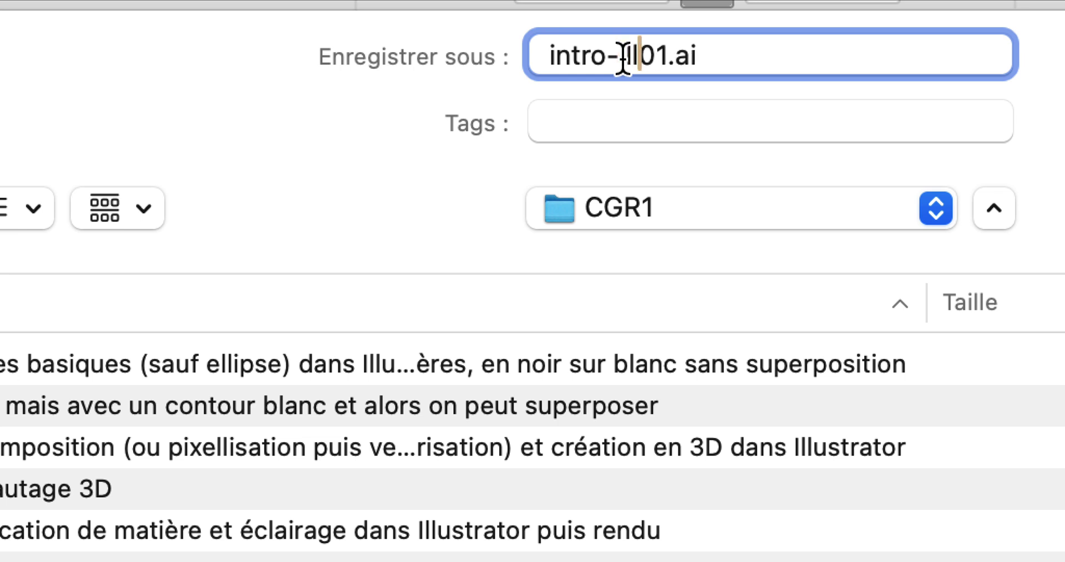
type("tor")
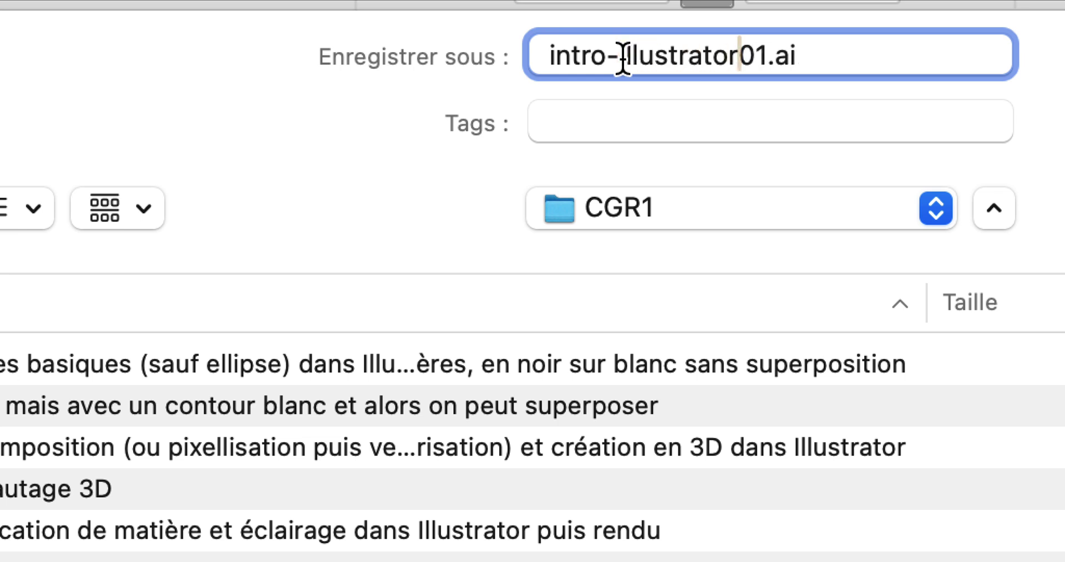
type("-")
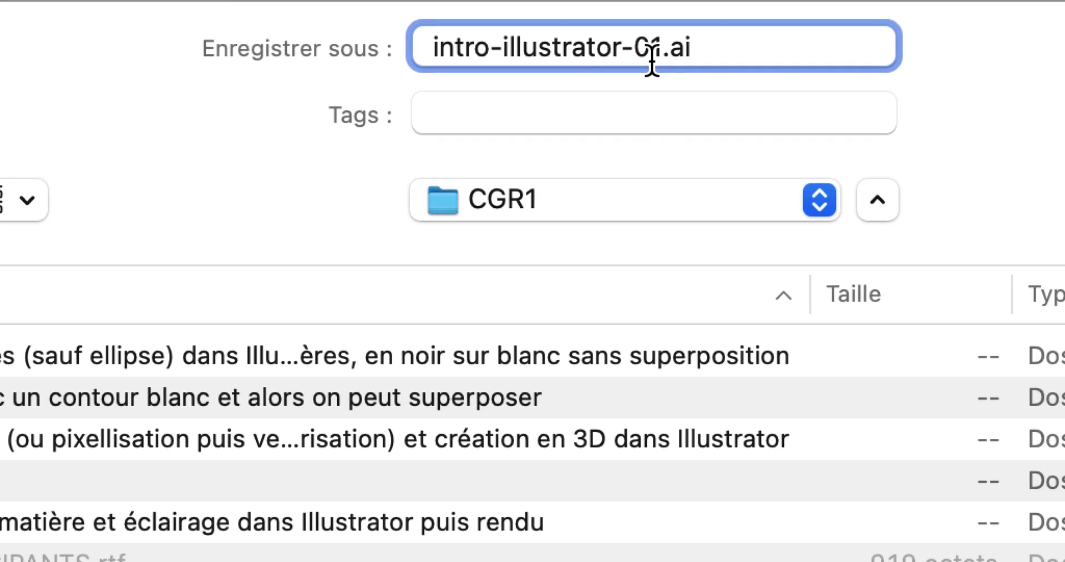
left_click_drag(735, 44, 747, 45)
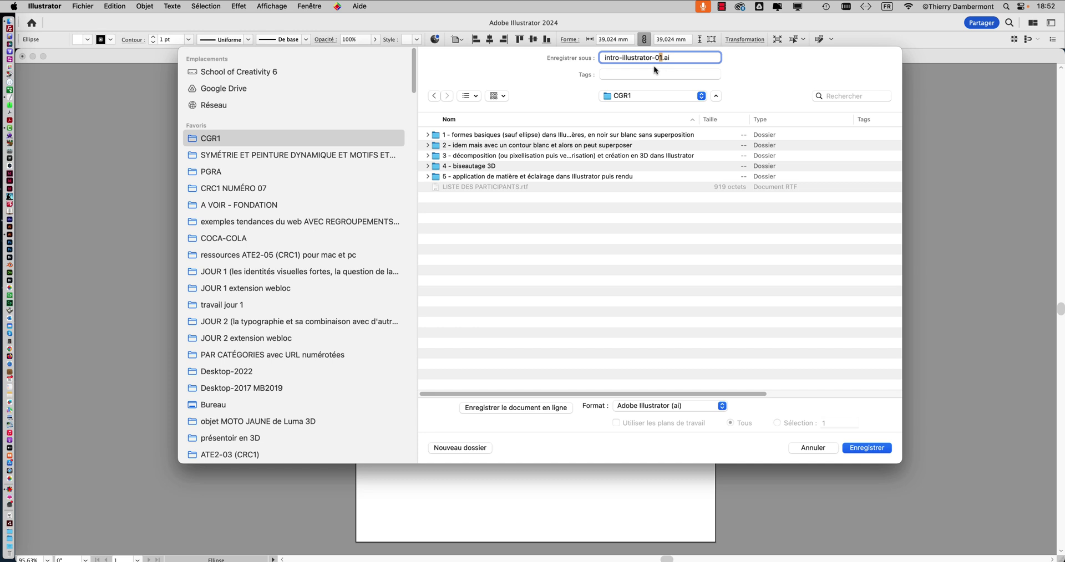
left_click(868, 449)
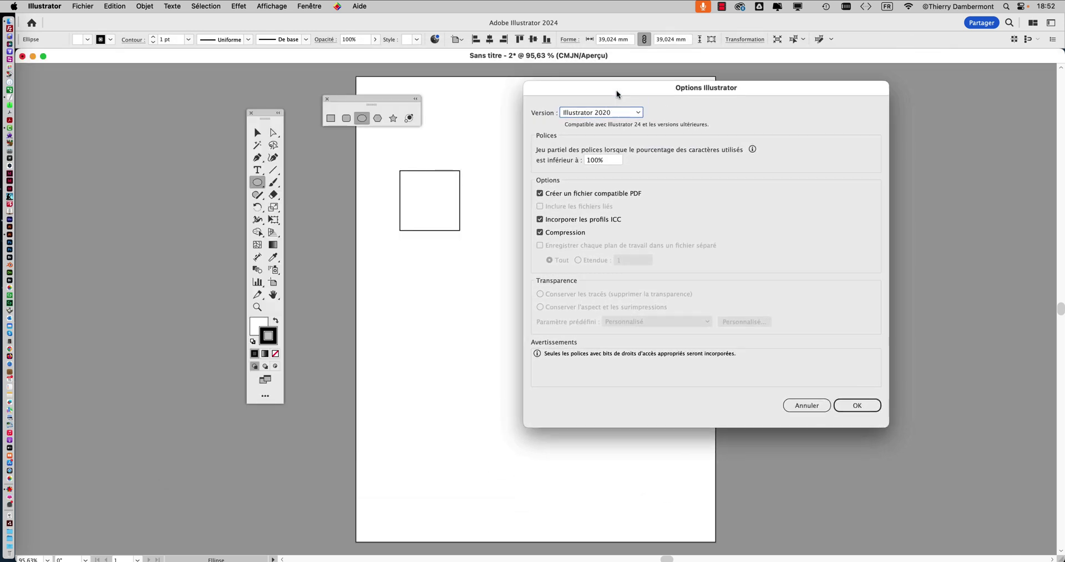
- Review the file versions available for saving, keep Illustrator 2020, and accept the save options
left_click_drag(702, 131, 803, 95)
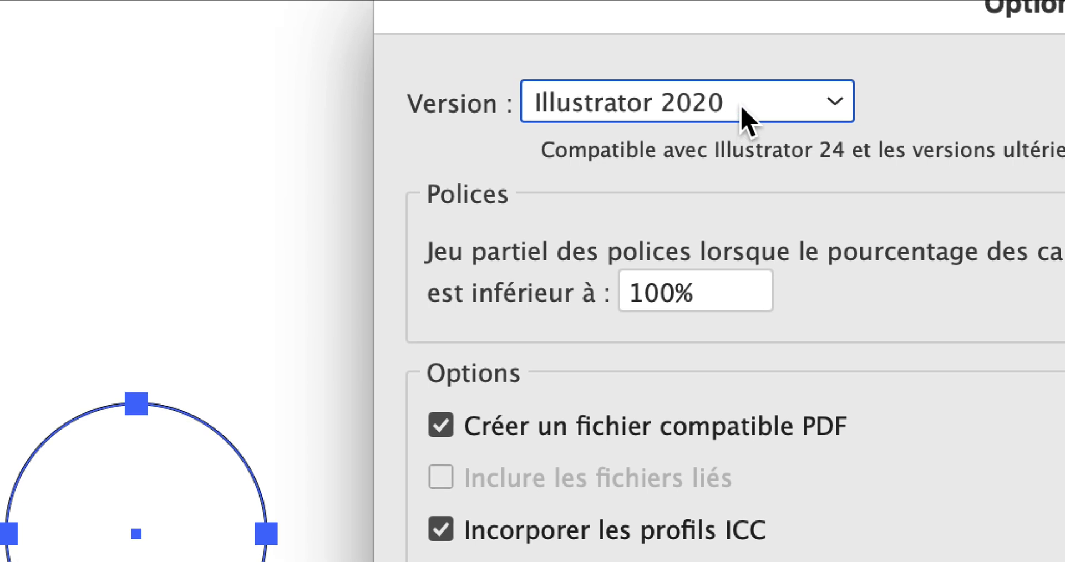
left_click(742, 109)
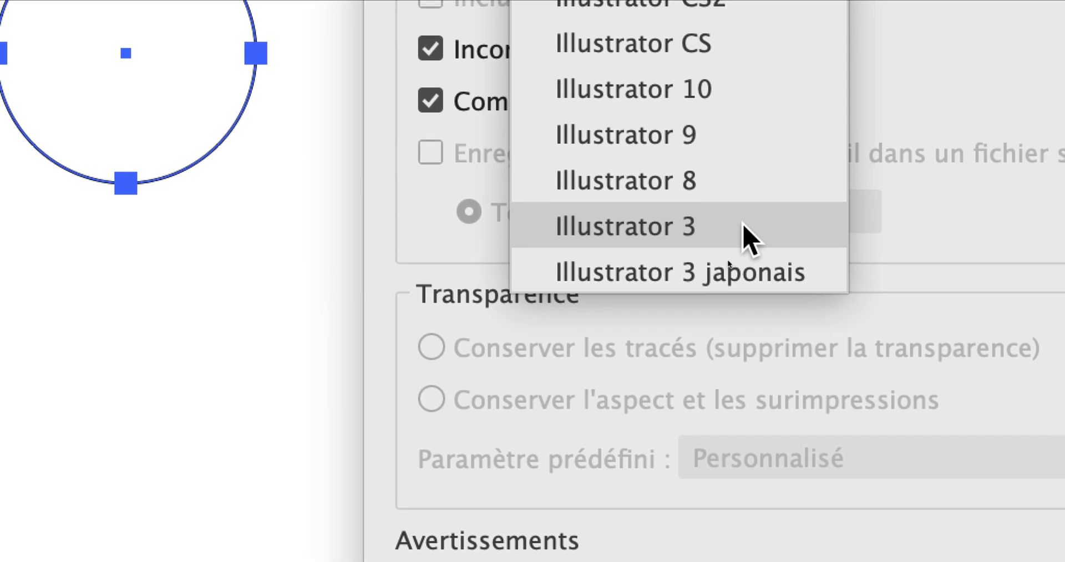
left_click(722, 110)
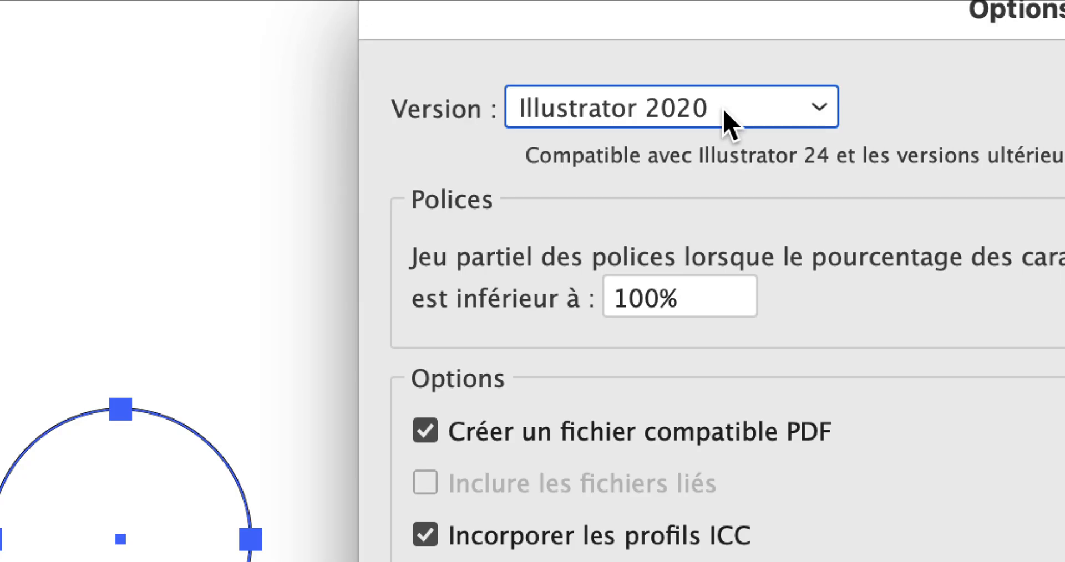
left_click(724, 111)
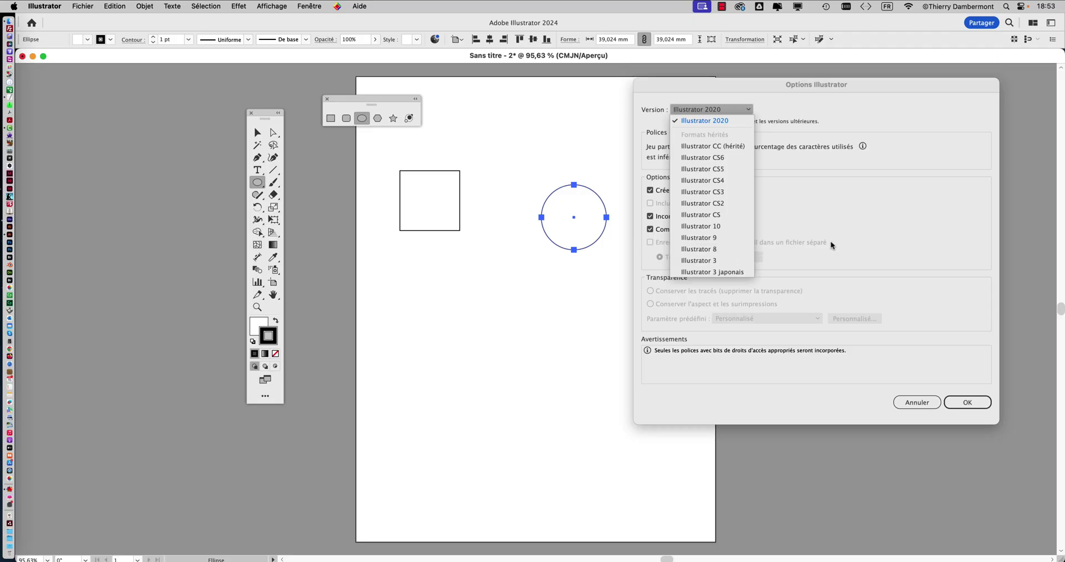
left_click(722, 111)
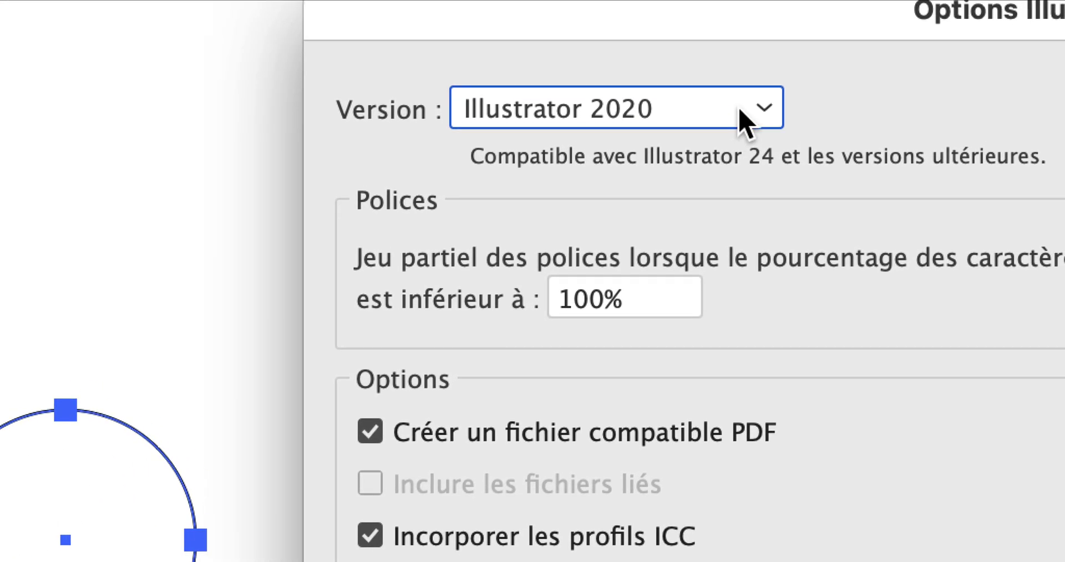
left_click(746, 121)
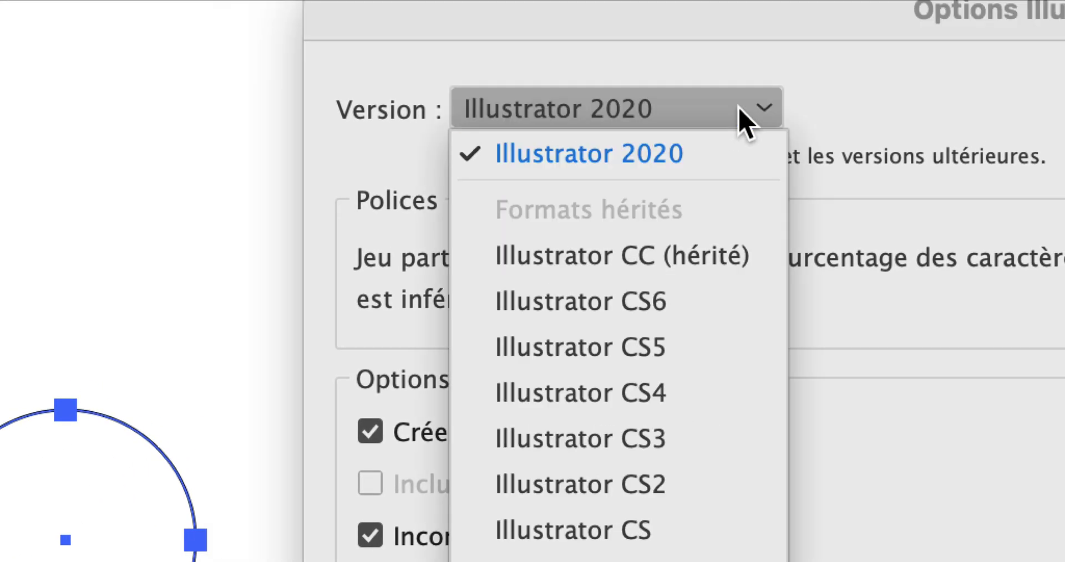
left_click(746, 121)
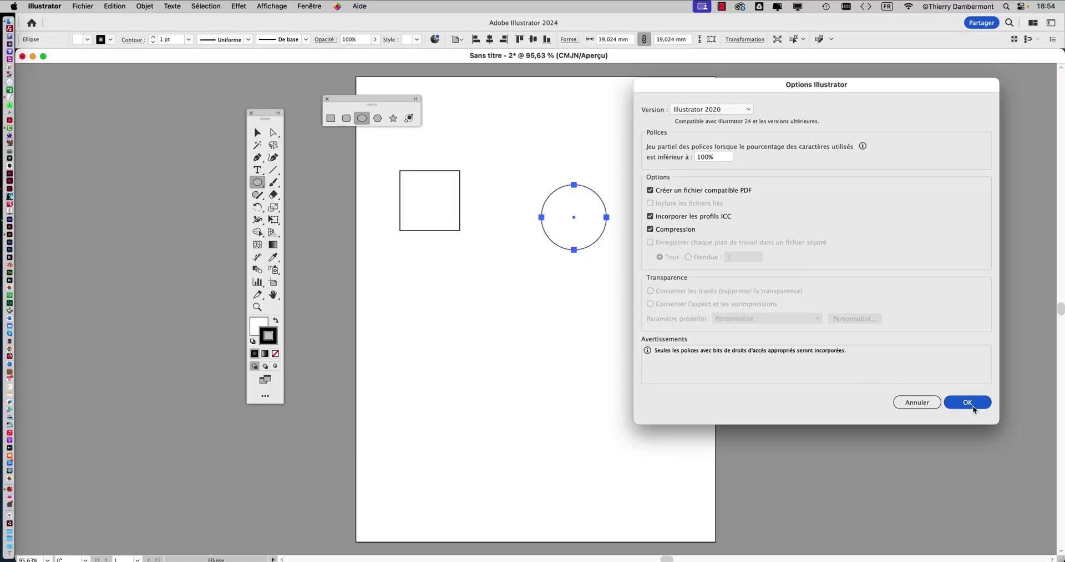
left_click(967, 402)
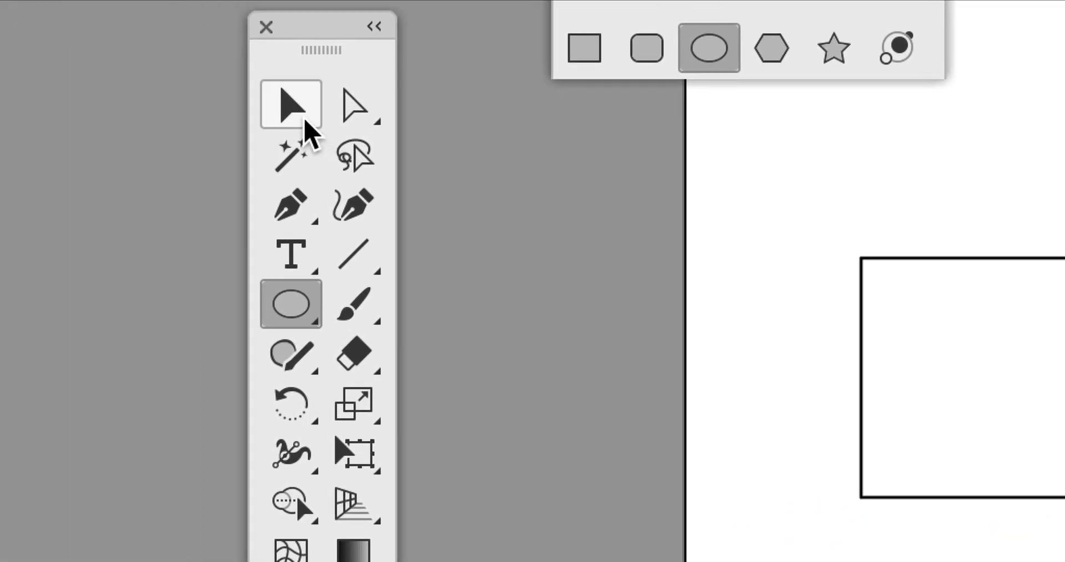
- Save the latest changes to the existing intro-illustrator-01.ai file
left_click(67, 119)
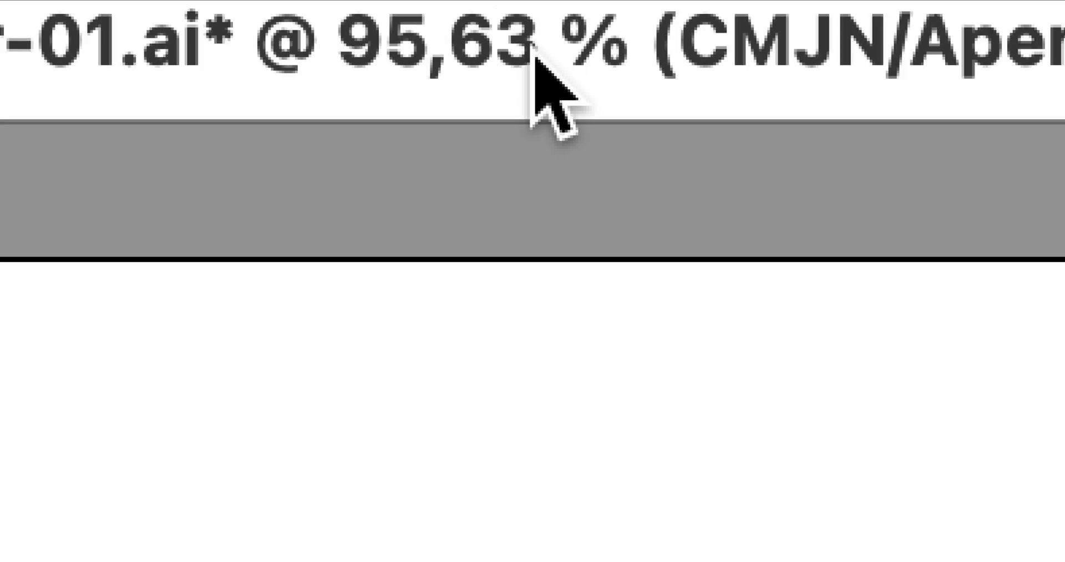
key("super+s")
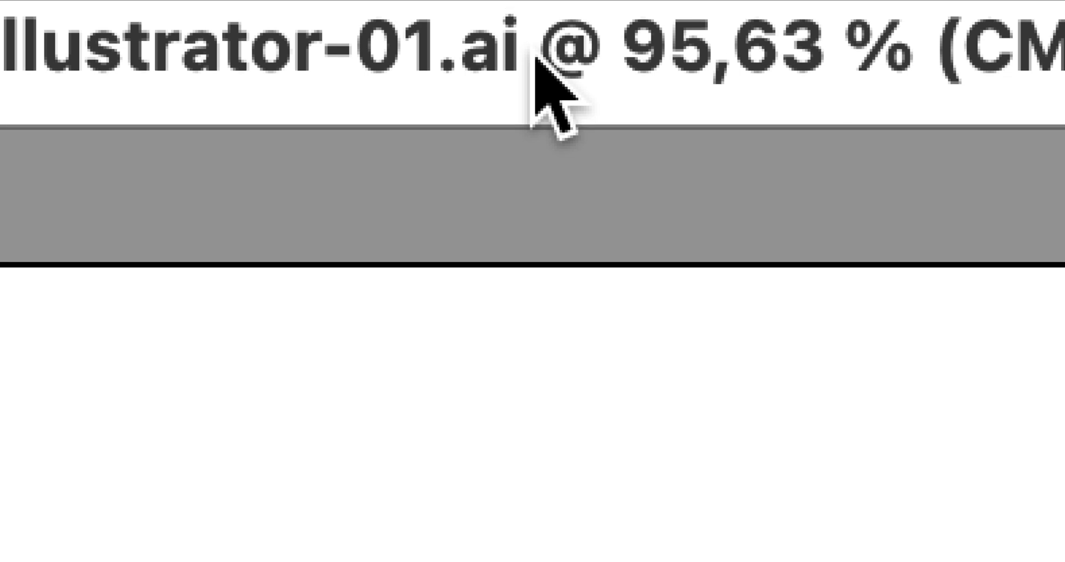